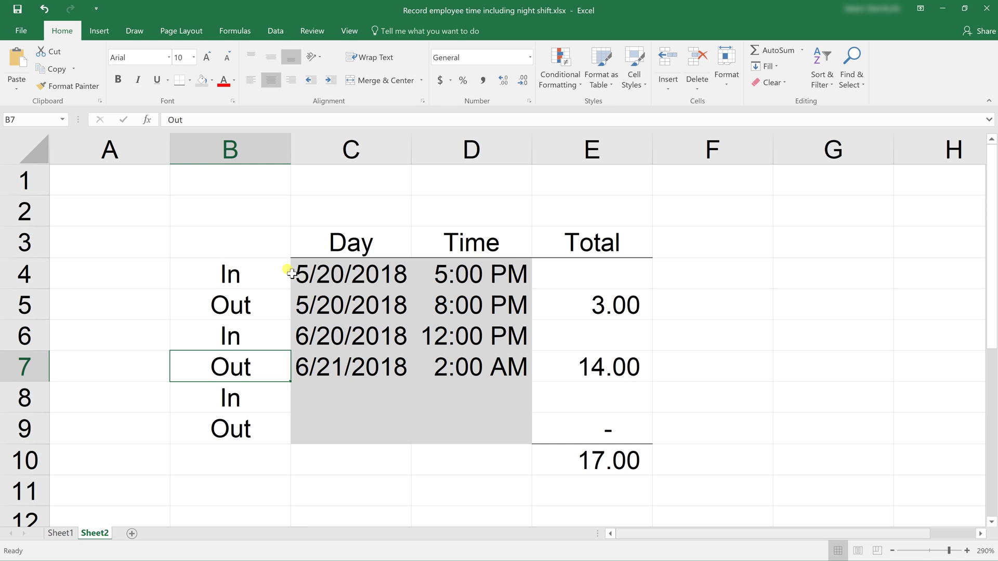
# Select the Day entries C4:C9 and switch to the Data ribbon
pyautogui.click(349, 293)
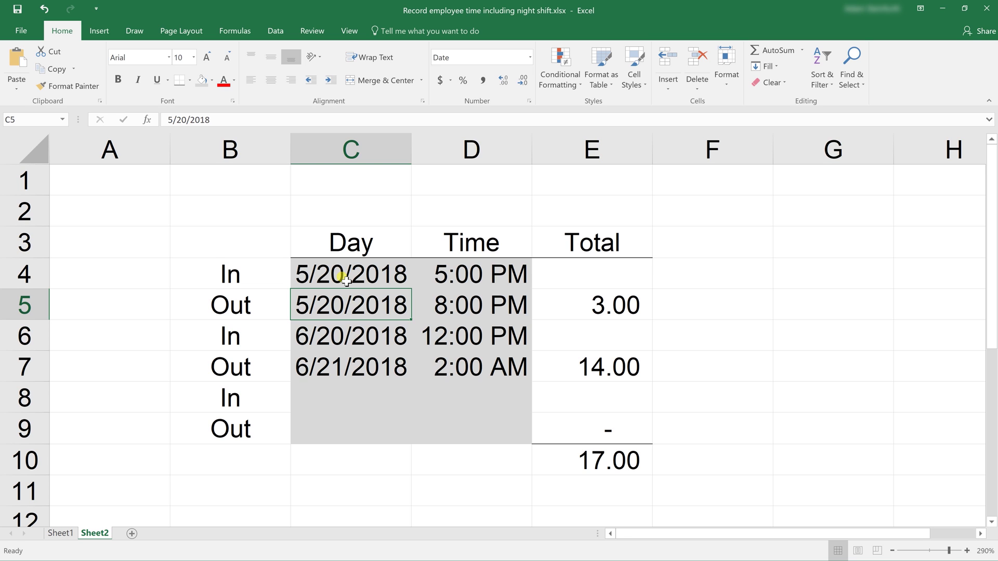
pyautogui.moveTo(345, 277); pyautogui.dragTo(327, 416)
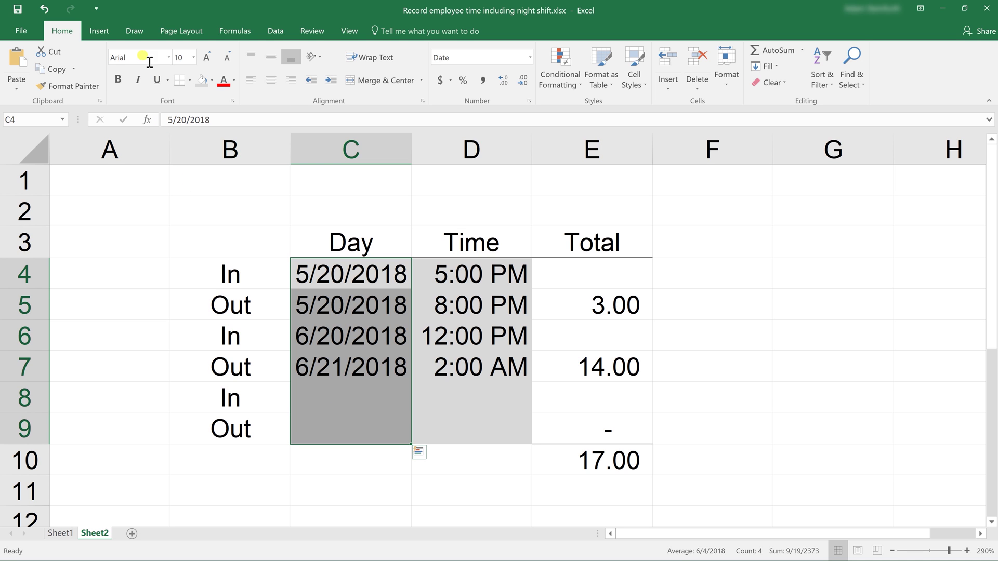
pyautogui.click(275, 30)
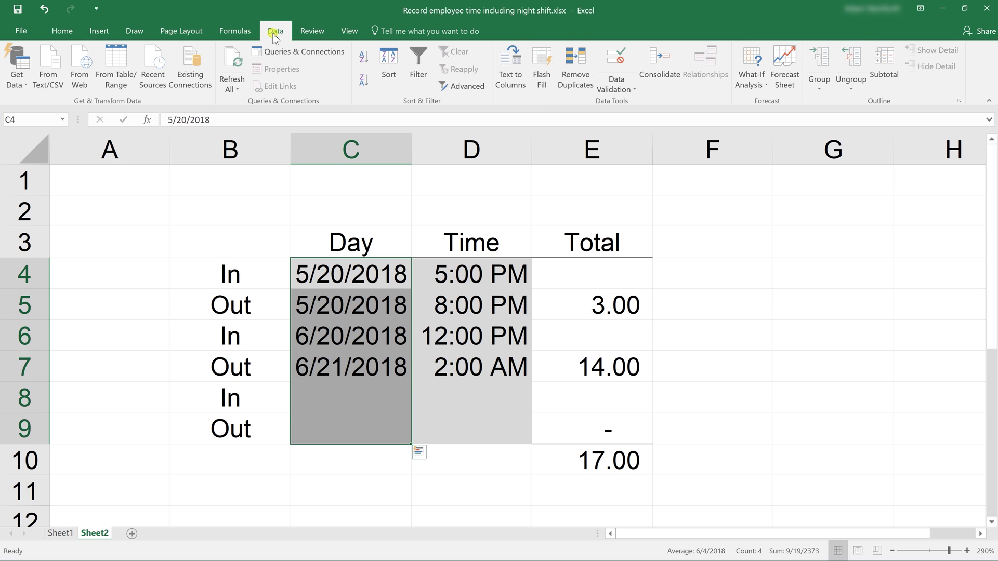
# Validate C4:C9 as dates between 5/31/2018 and 12/31/2030 with a 'Date format' stop alert
pyautogui.click(616, 61)
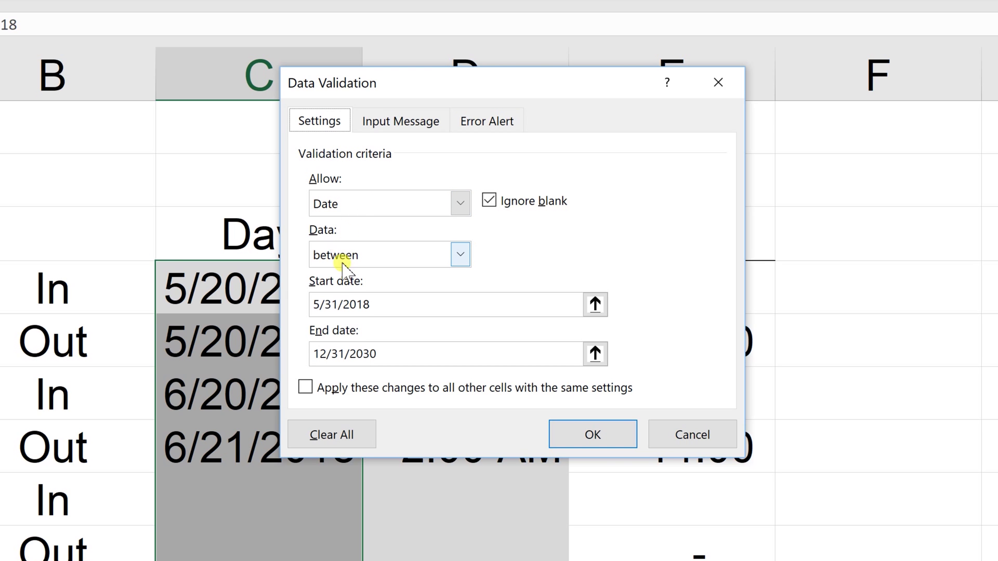
pyautogui.click(341, 305)
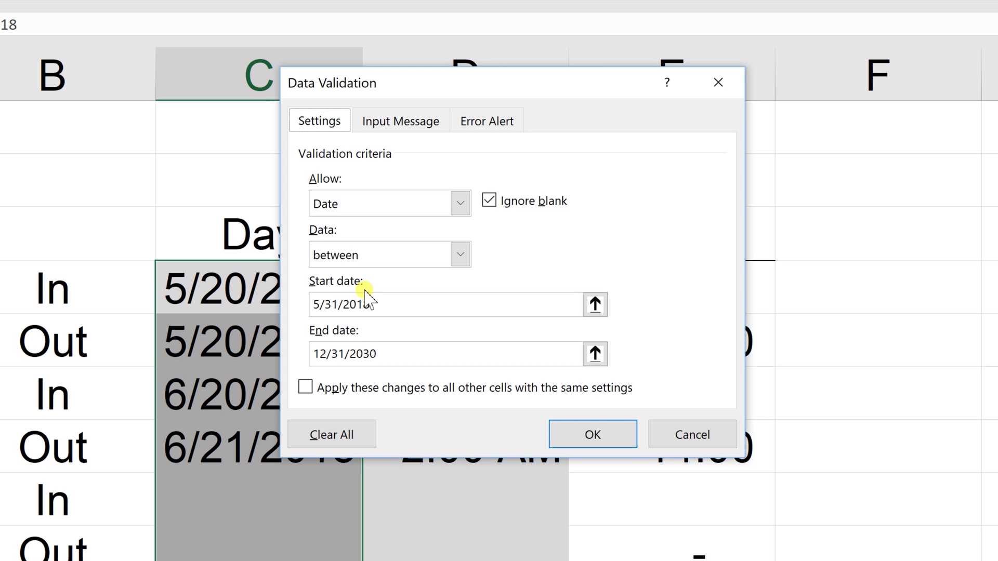
pyautogui.click(404, 124)
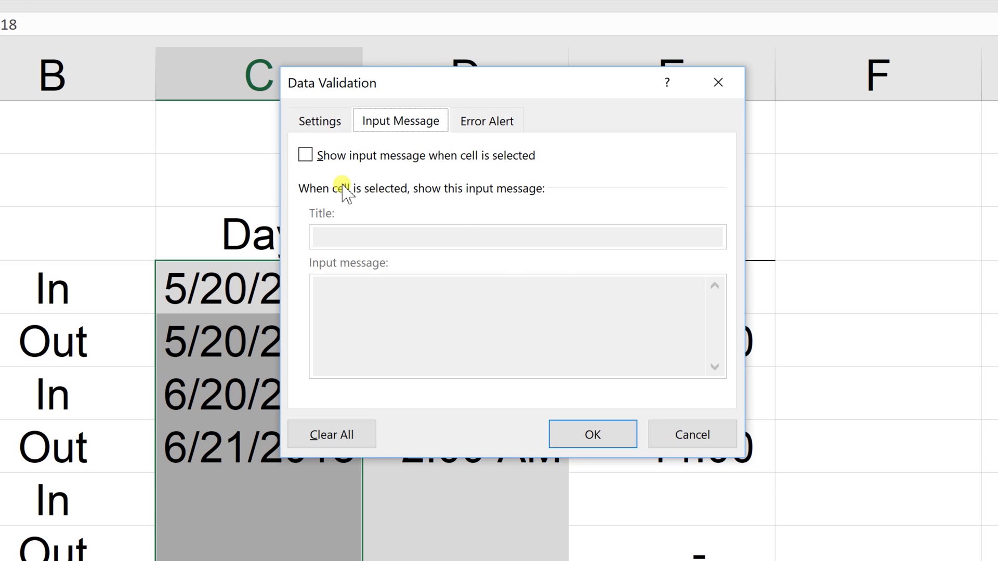
pyautogui.click(483, 125)
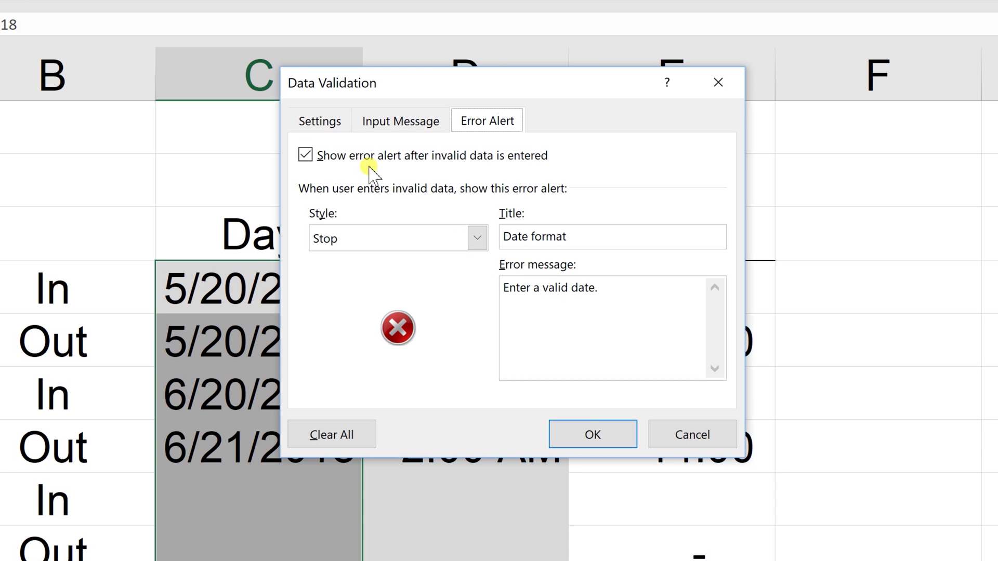
pyautogui.click(320, 121)
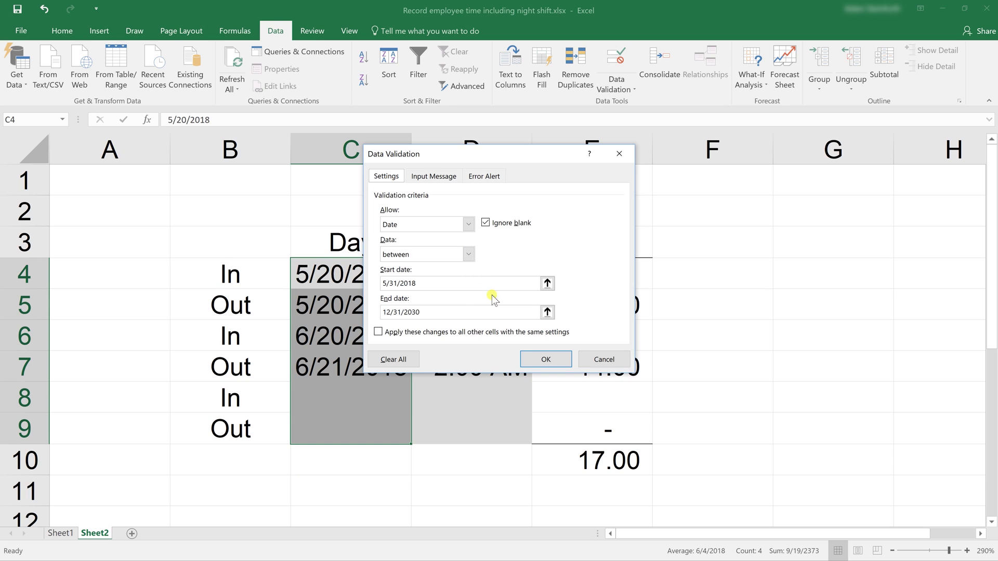
pyautogui.click(525, 359)
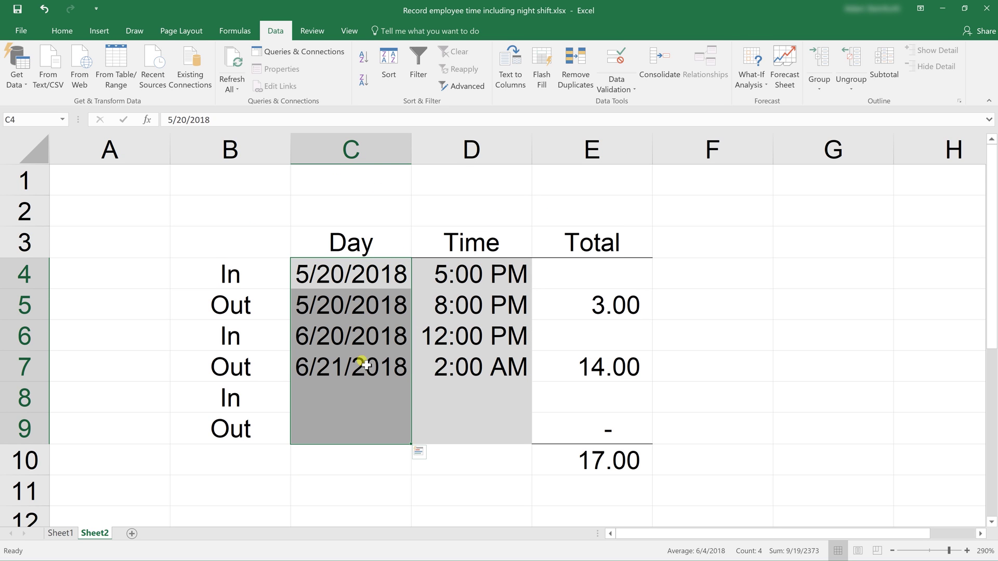
# Enter 'june 1st, 2018' in C8, get rejected, and retry with 6-1-18 giving 6/1/2018
pyautogui.click(360, 398)
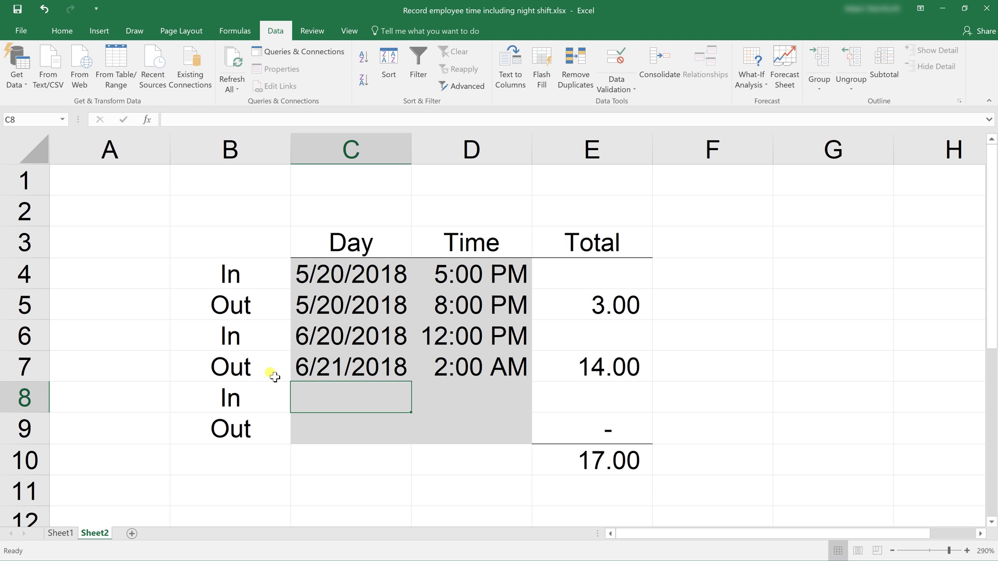
pyautogui.write('june 1')
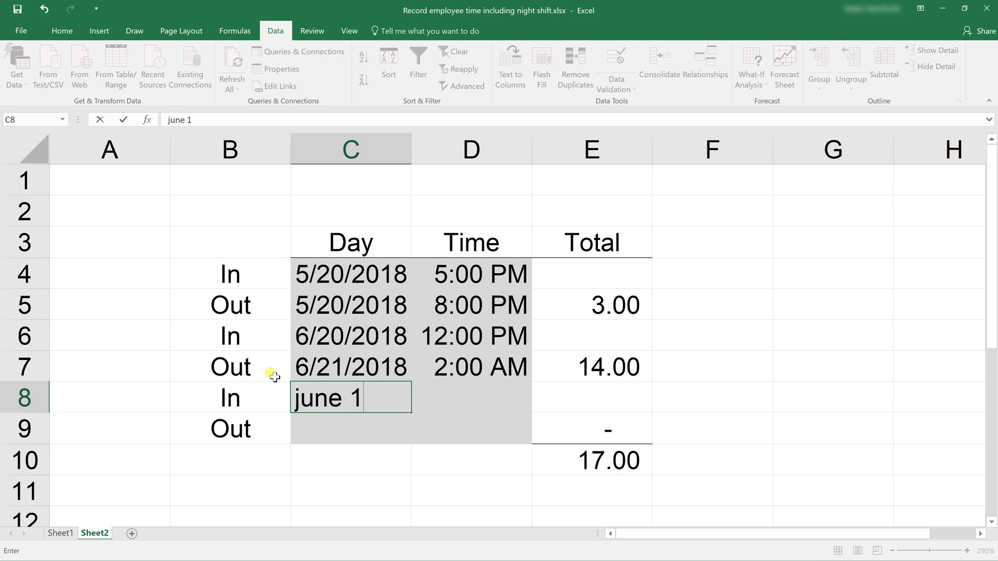
pyautogui.write('st, ')
pyautogui.write('2018')
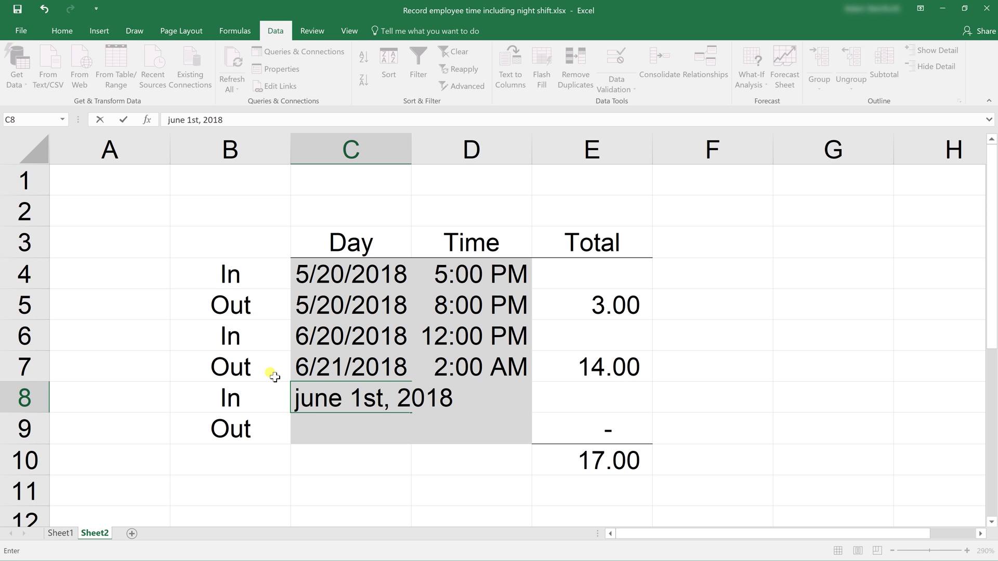
pyautogui.press('Return')
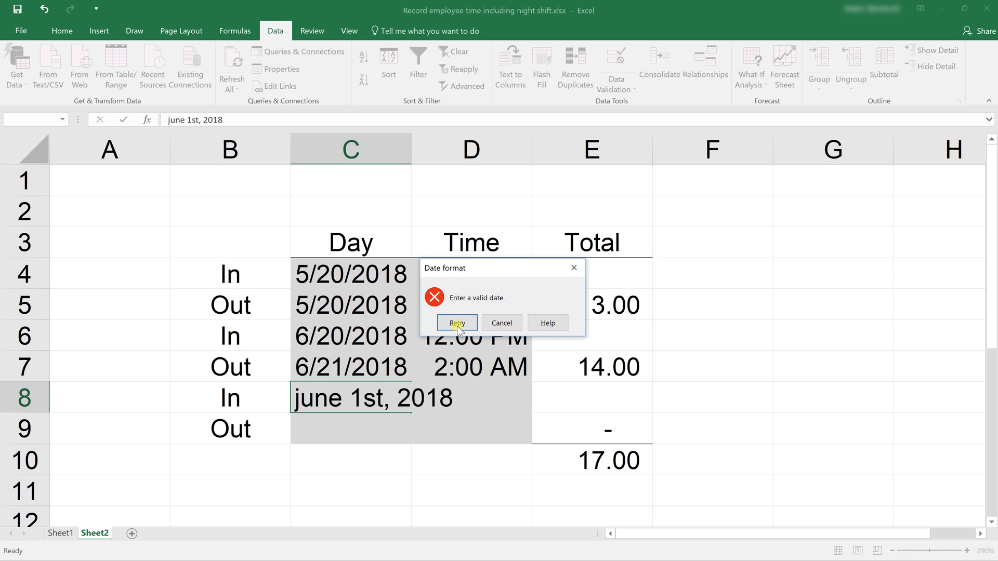
pyautogui.click(457, 323)
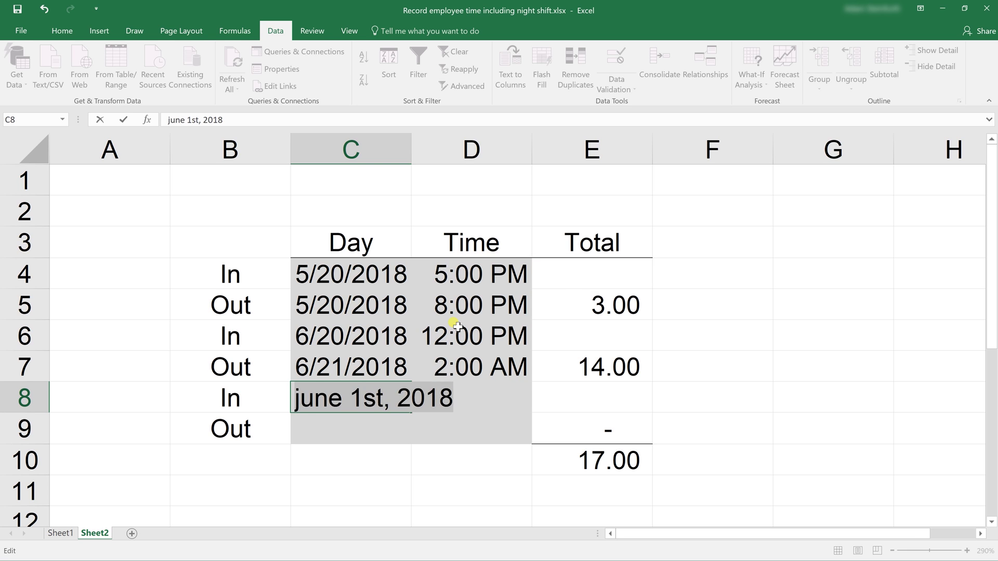
pyautogui.write('6-')
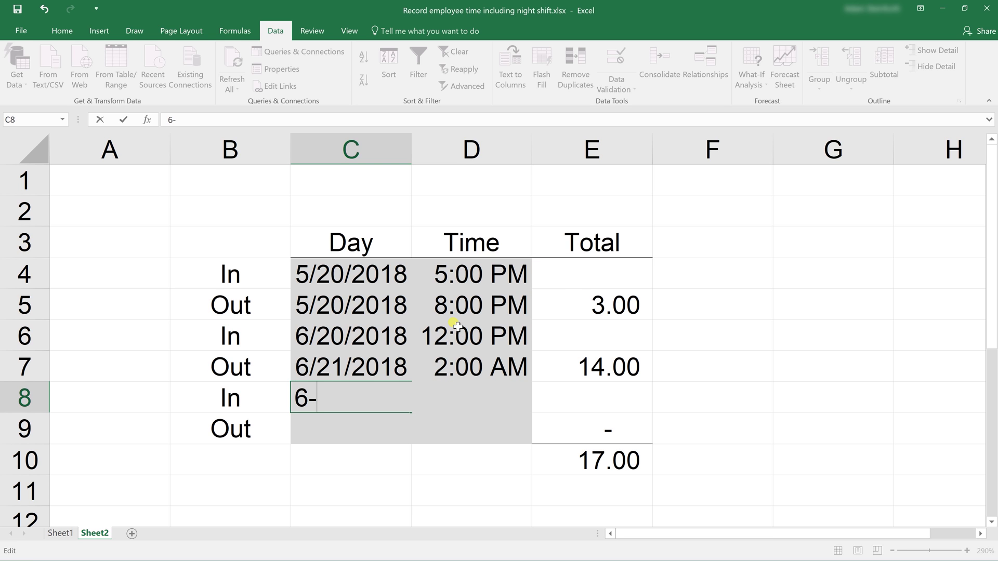
pyautogui.write('1')
pyautogui.write('-18')
pyautogui.press('Return')
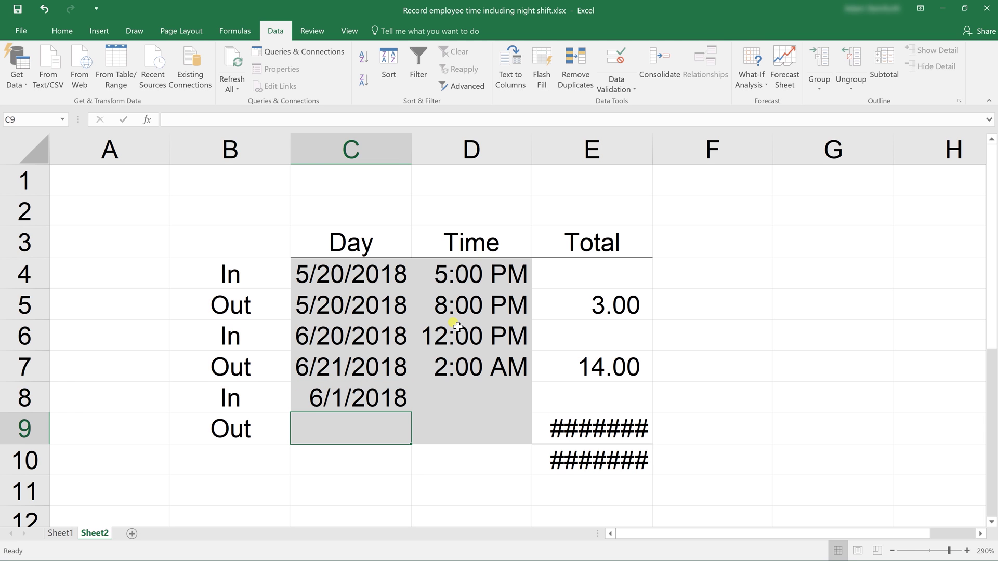
pyautogui.moveTo(491, 274); pyautogui.dragTo(484, 421)
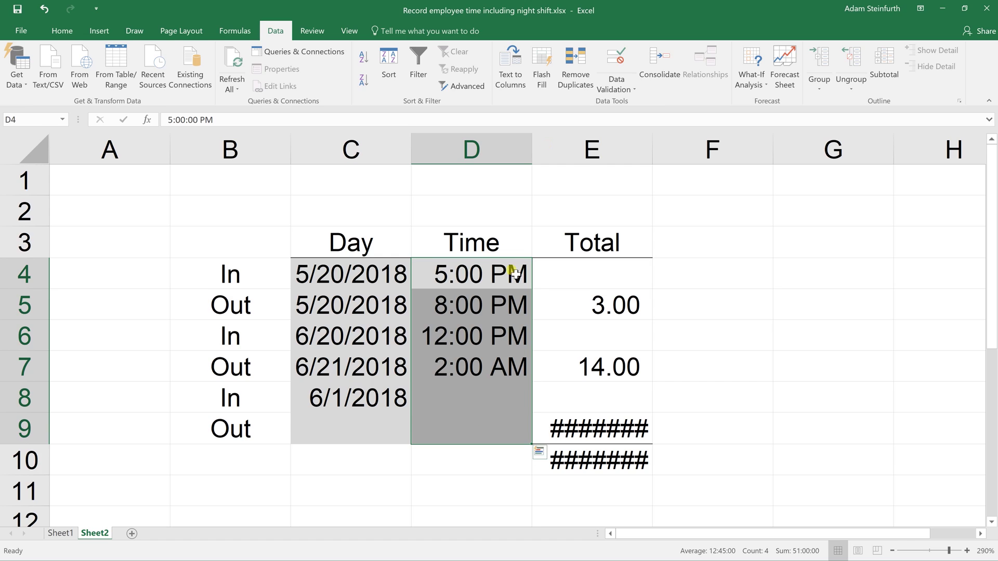
# Validate D4:D9 as times between 12:00:00 AM and 11:59:59 PM with an 'Enter a valid time.' alert
pyautogui.click(616, 70)
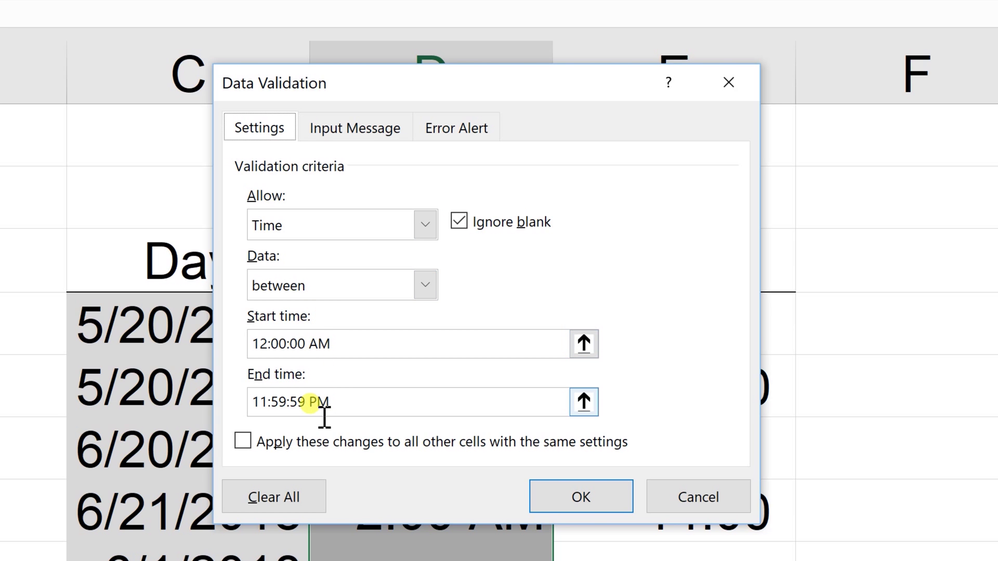
pyautogui.click(352, 128)
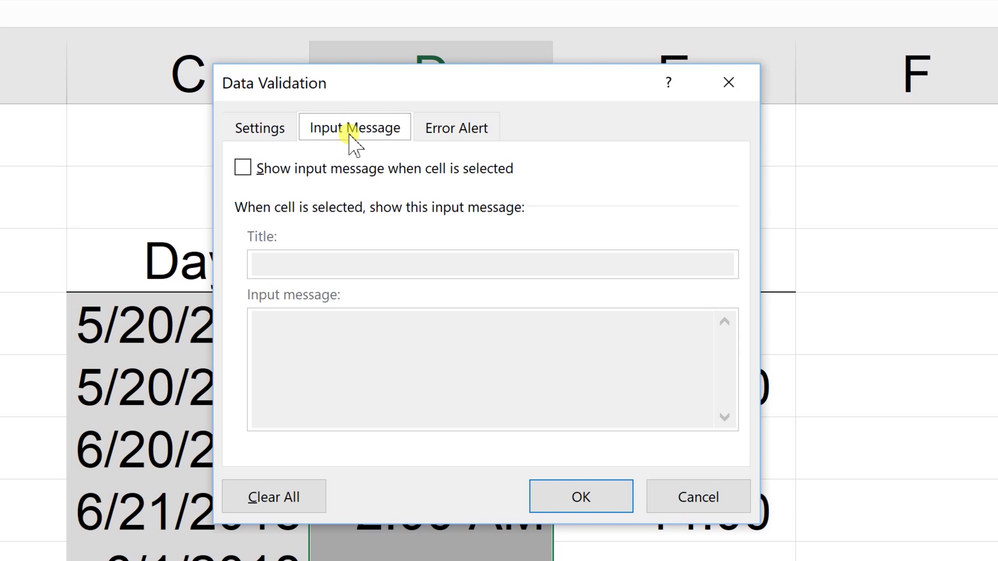
pyautogui.click(456, 128)
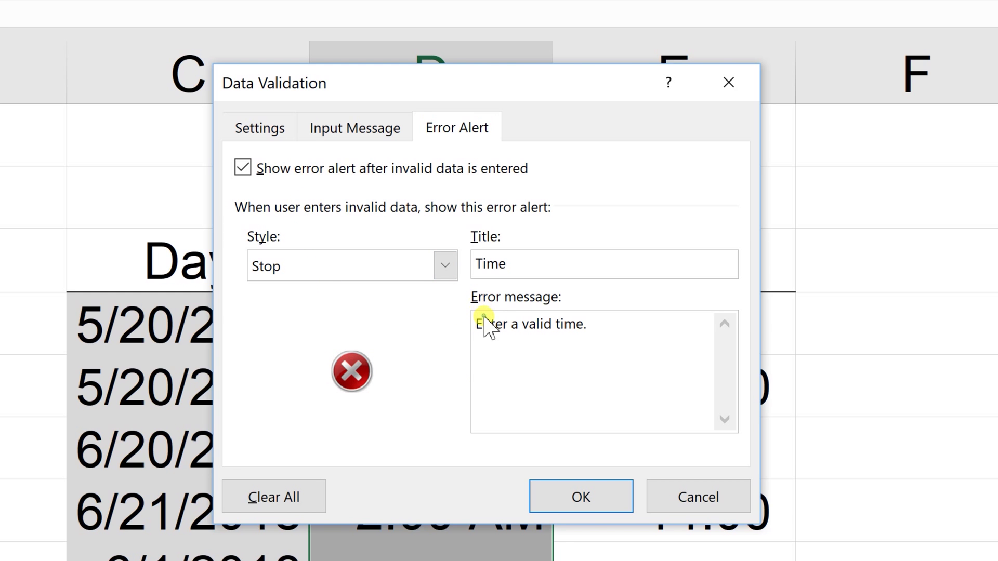
pyautogui.moveTo(478, 324); pyautogui.dragTo(602, 324)
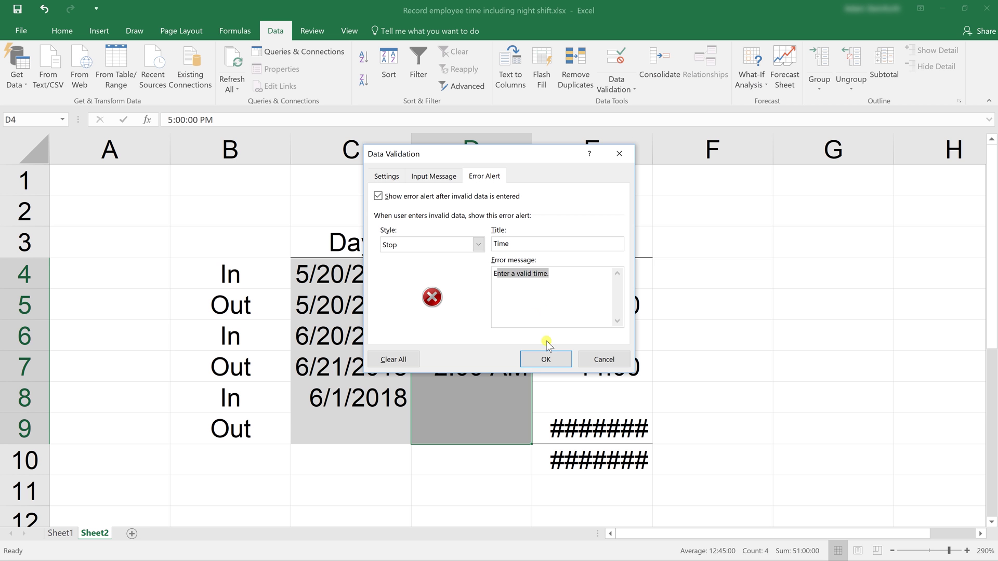
pyautogui.click(543, 359)
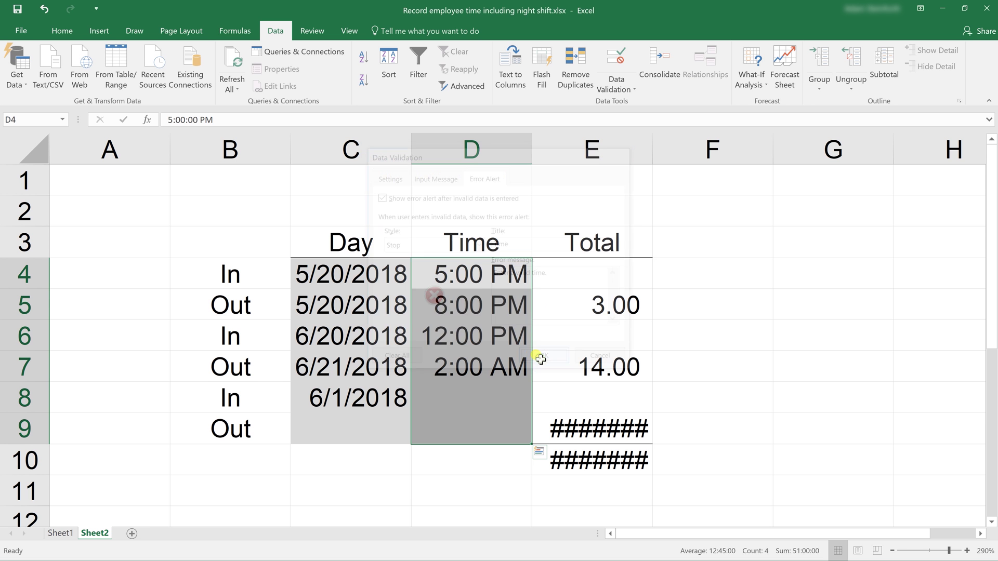
# Try '2pm' and '14' in D8, both rejected, then enter 14:00 as the clock-in time
pyautogui.click(492, 389)
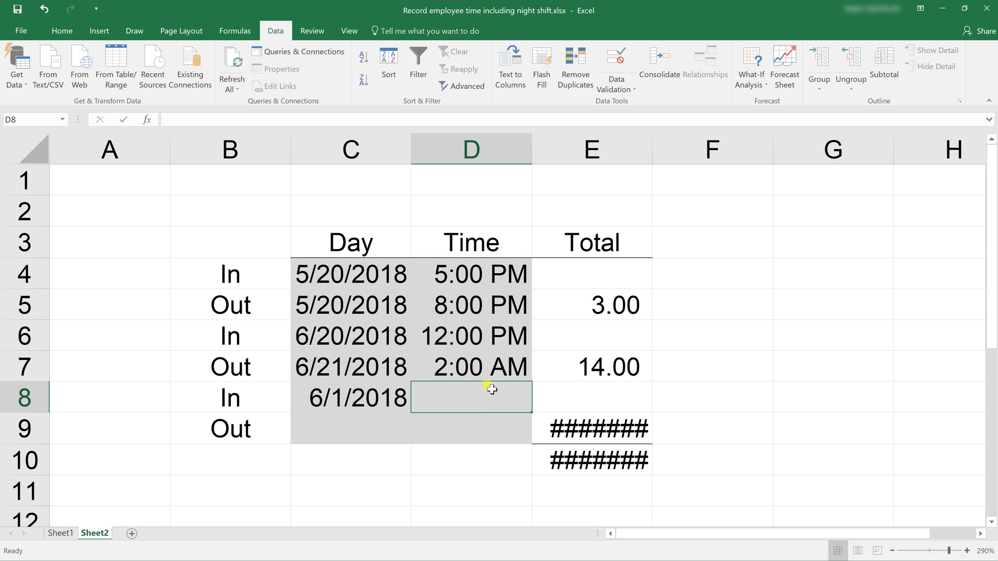
pyautogui.write('2pm')
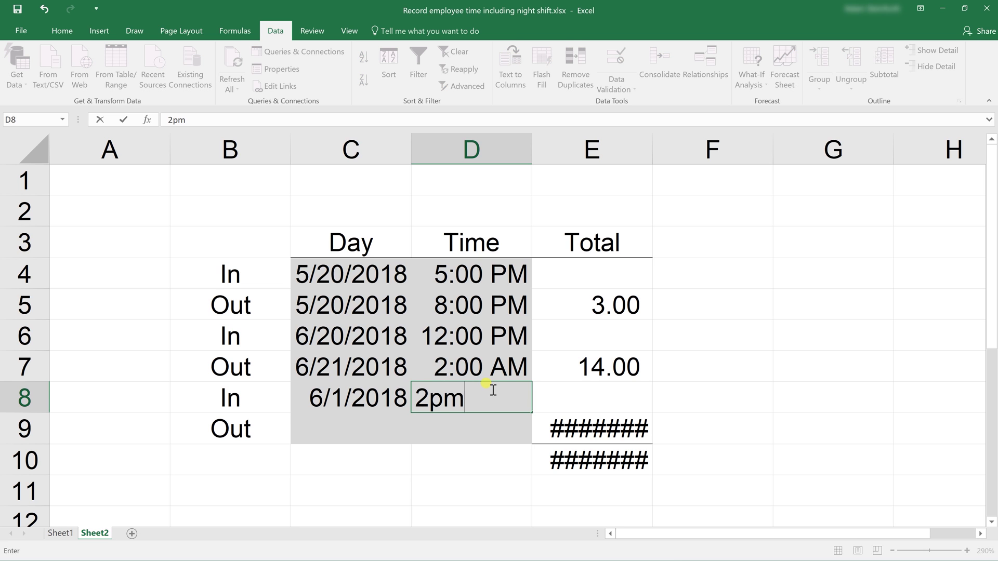
pyautogui.press('Return')
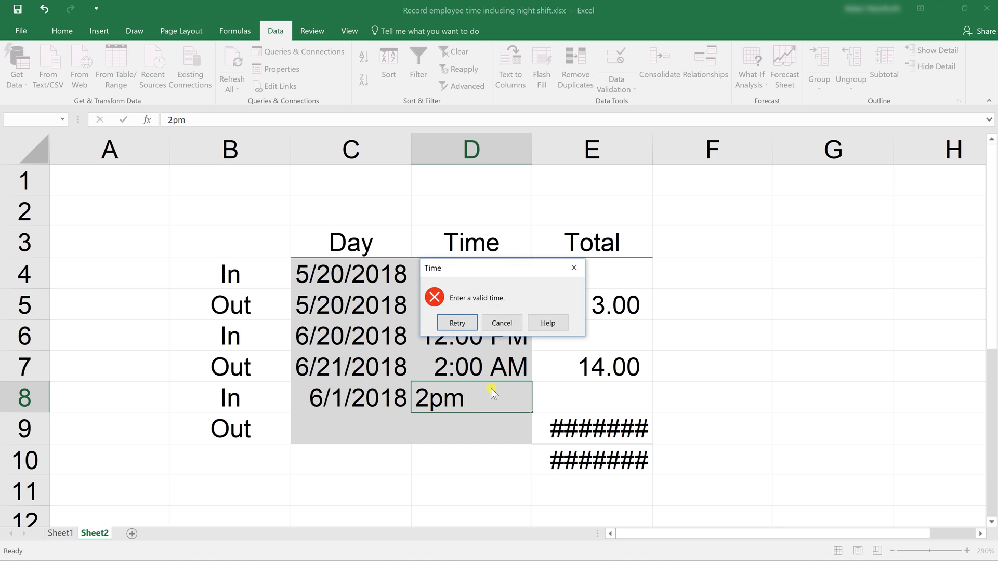
pyautogui.press('Return')
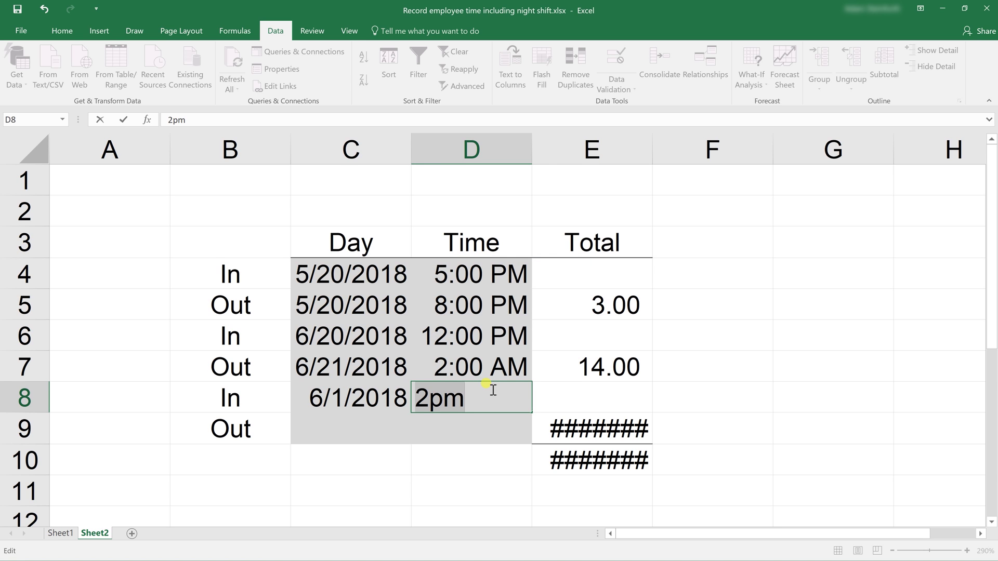
pyautogui.write('14')
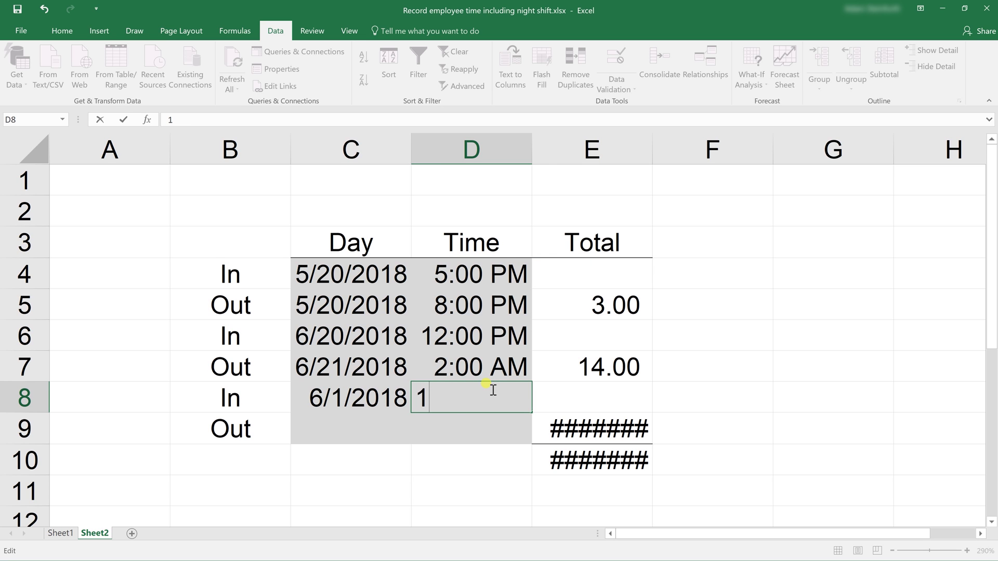
pyautogui.press('Return')
pyautogui.press('Return')
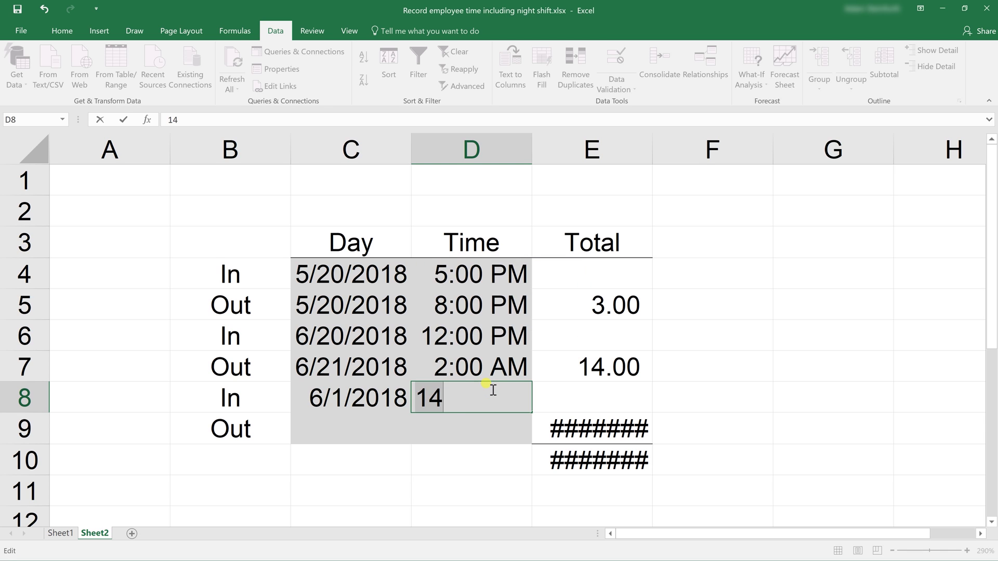
pyautogui.write(':00')
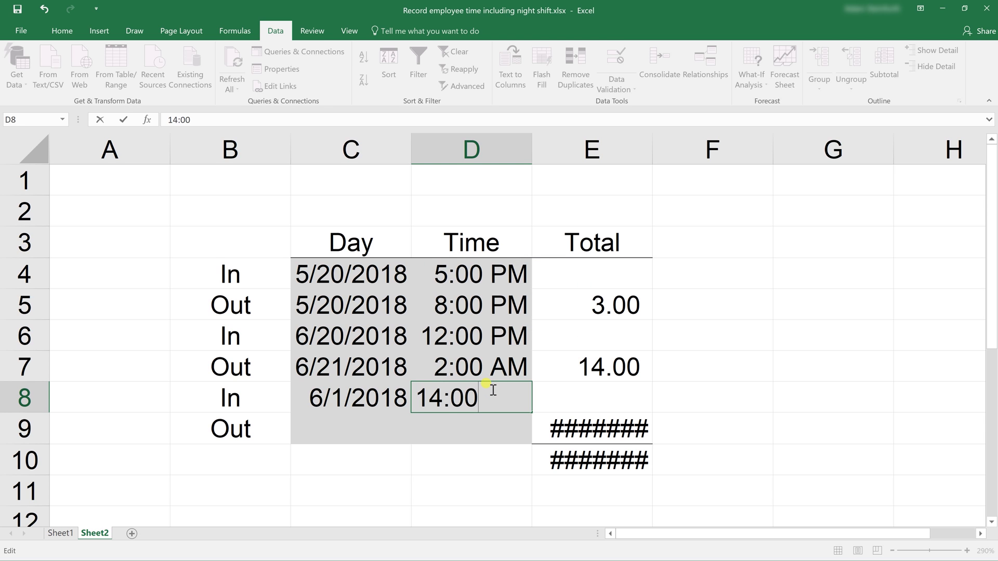
pyautogui.press('Return')
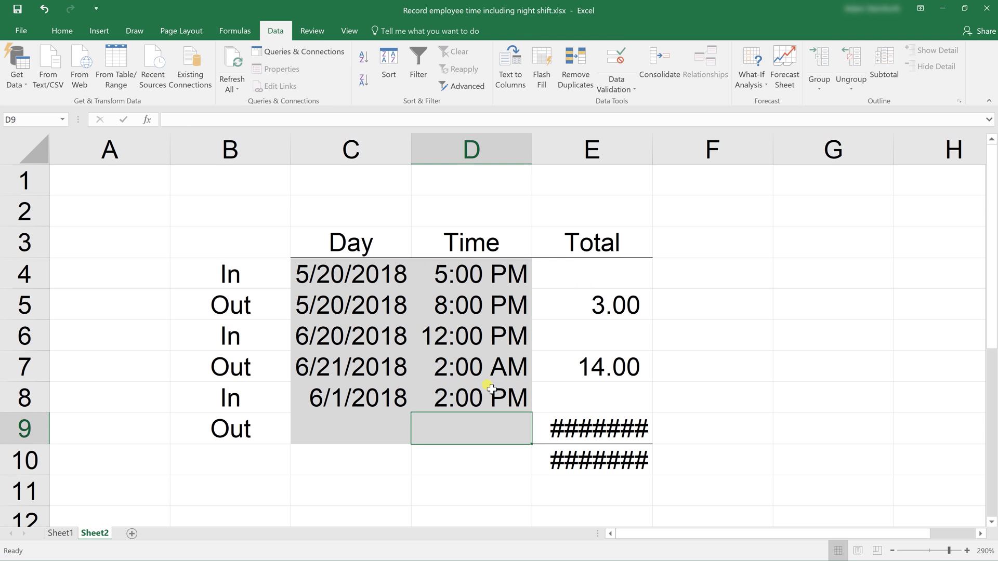
# Re-enter the D8 clock-in time as 2:00 pm and move to the clock-out date C9
pyautogui.click(490, 387)
pyautogui.write('2')
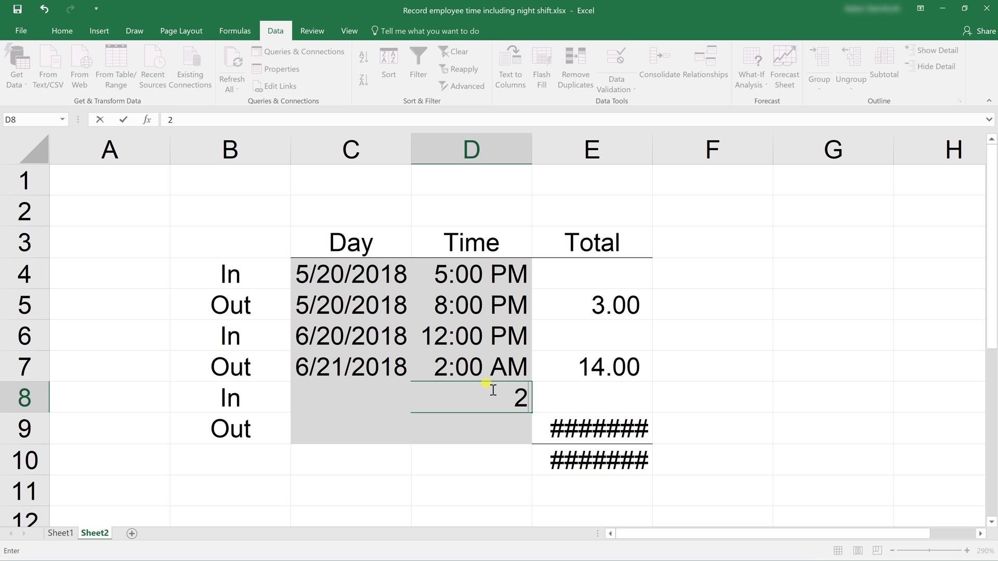
pyautogui.write(':')
pyautogui.write('00 p')
pyautogui.write('m')
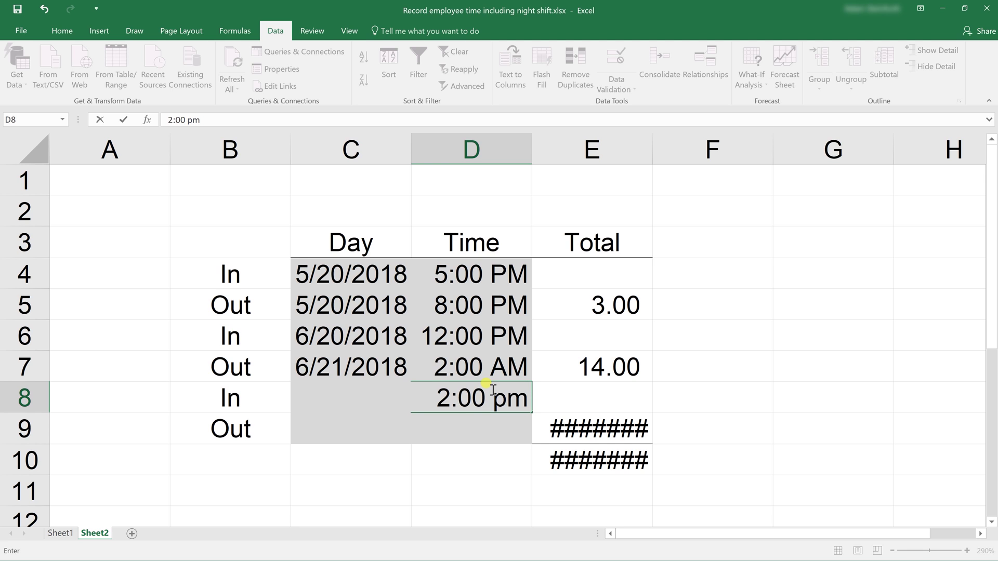
pyautogui.press('Return')
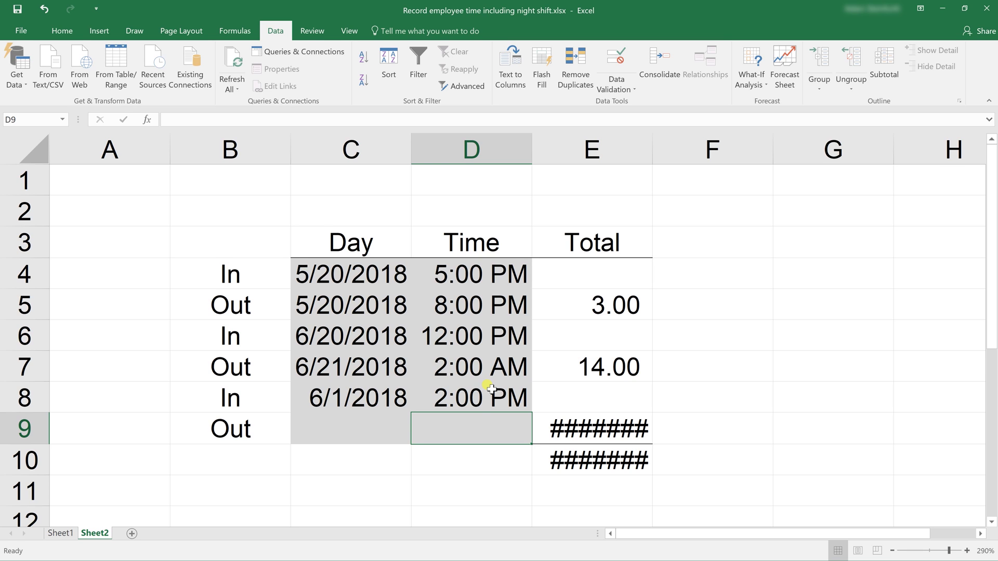
pyautogui.press('Left')
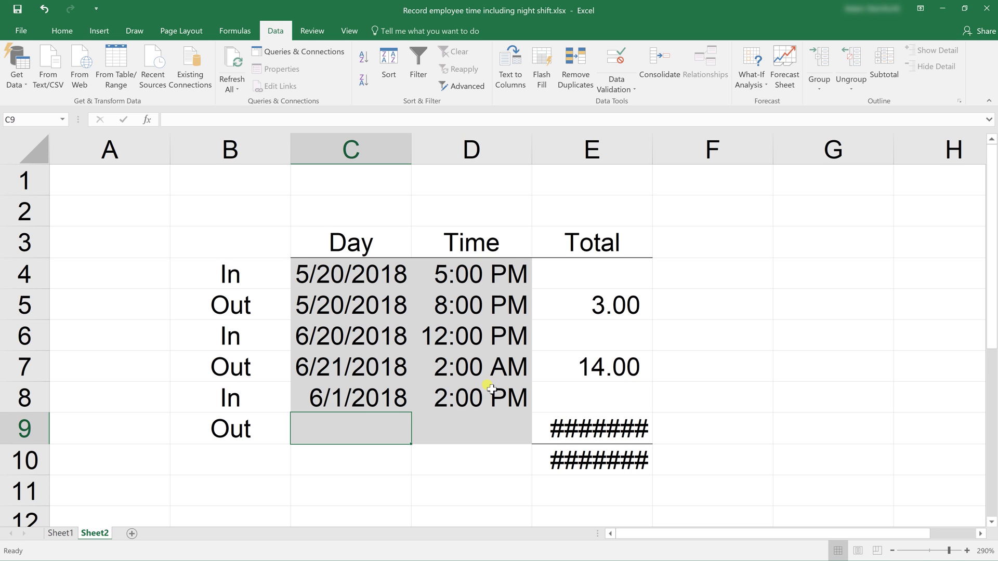
pyautogui.write('6/')
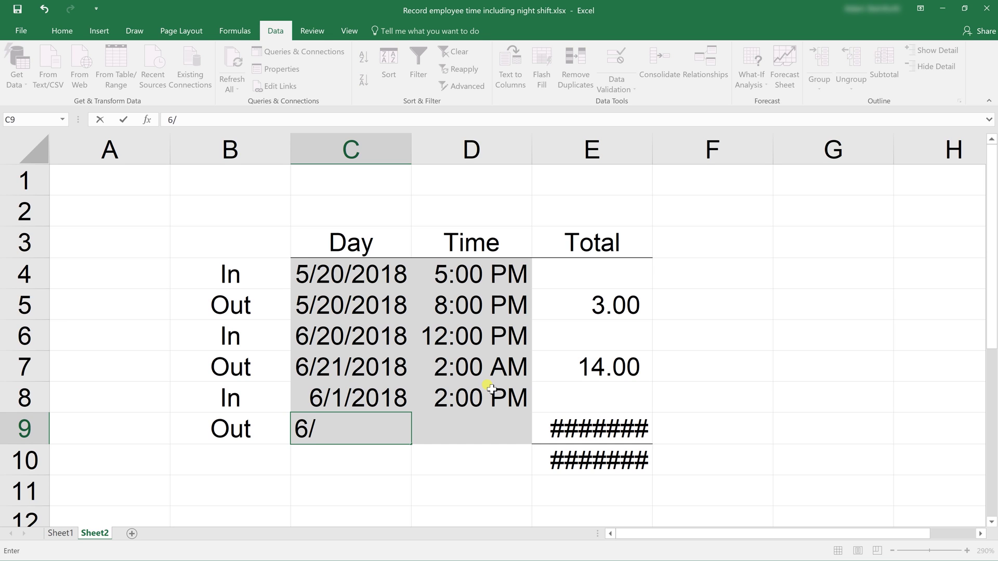
pyautogui.write('2')
pyautogui.write('/18')
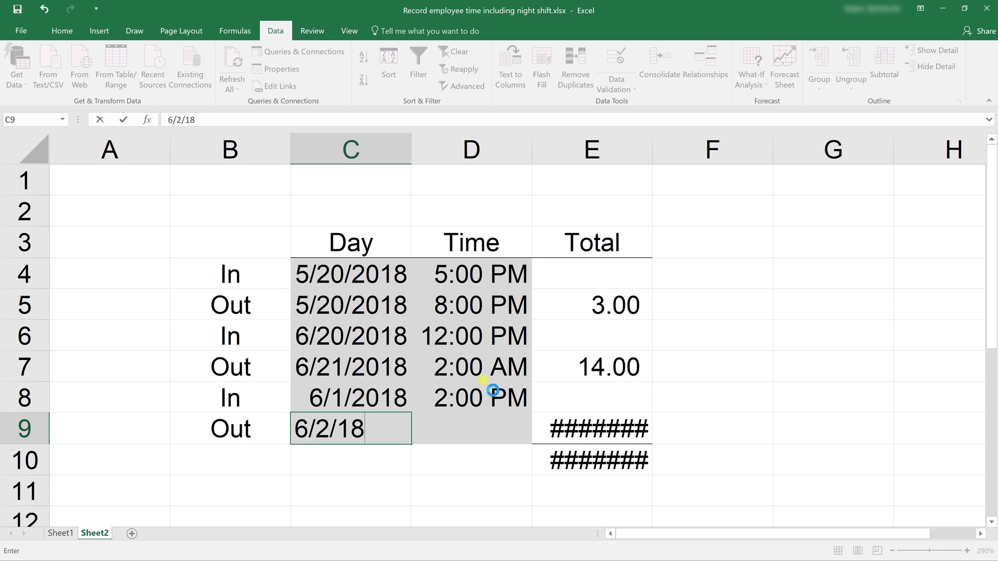
# Enter 6/2/18 in C9 and 3:02 am in D9, giving 13.03 hours for the shift and 30.03 total
pyautogui.press('Tab')
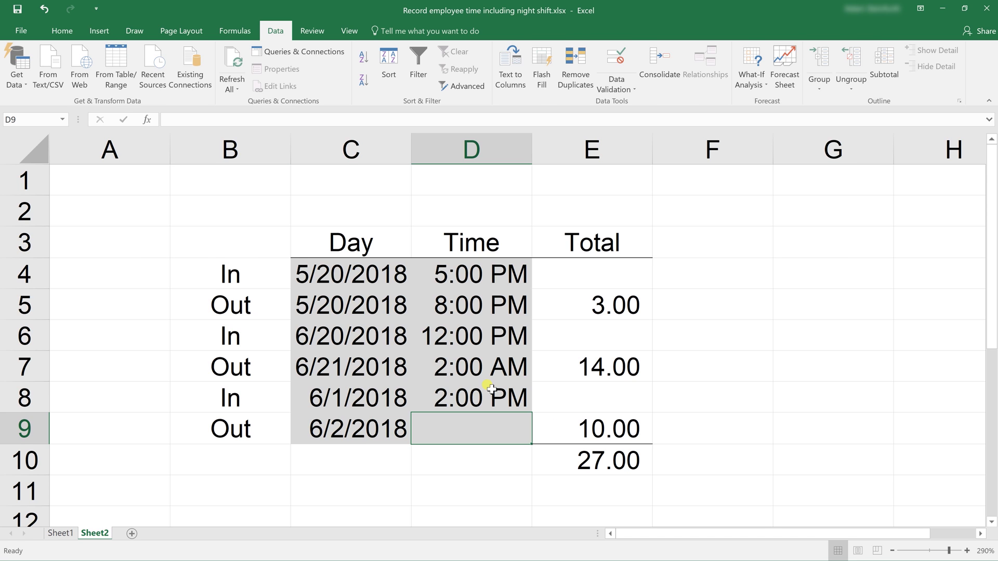
pyautogui.write('3')
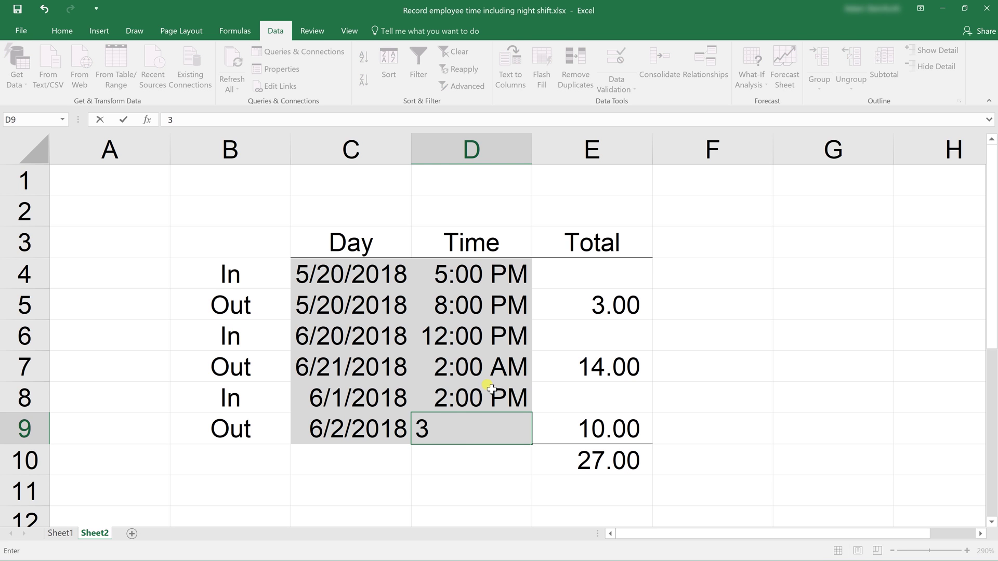
pyautogui.write(':02')
pyautogui.write(' am')
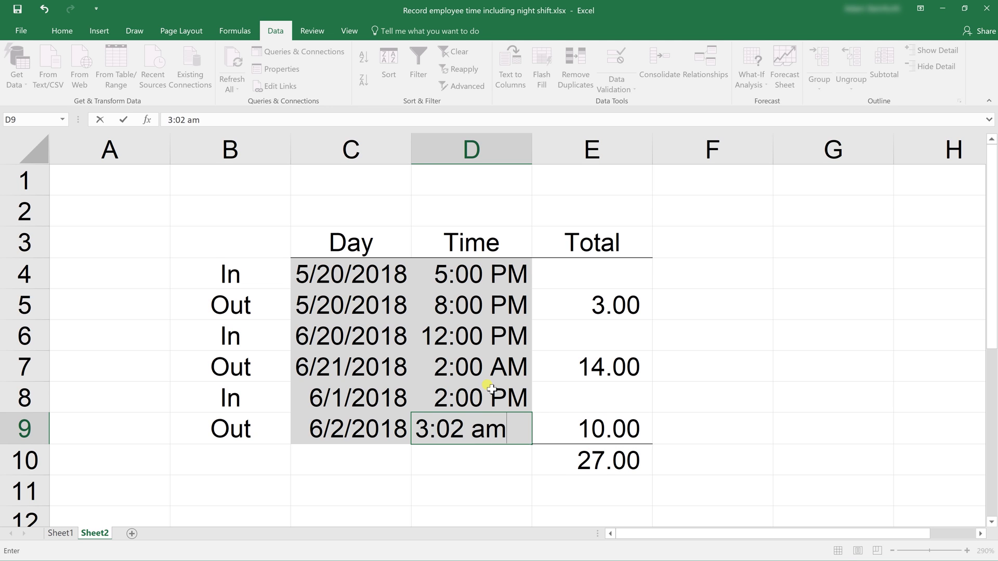
pyautogui.press('Return')
pyautogui.press('Up')
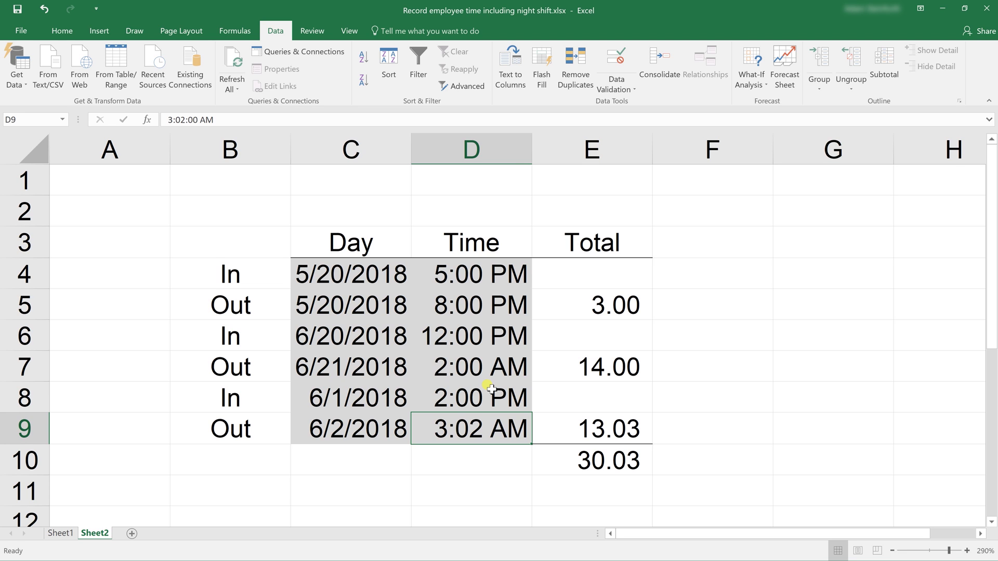
pyautogui.click(608, 430)
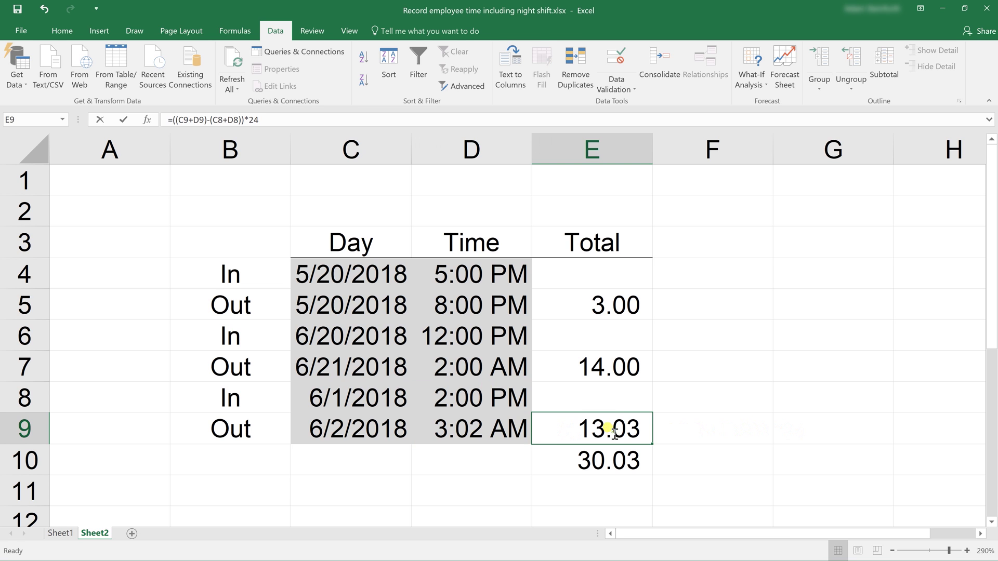
pyautogui.doubleClick(609, 429)
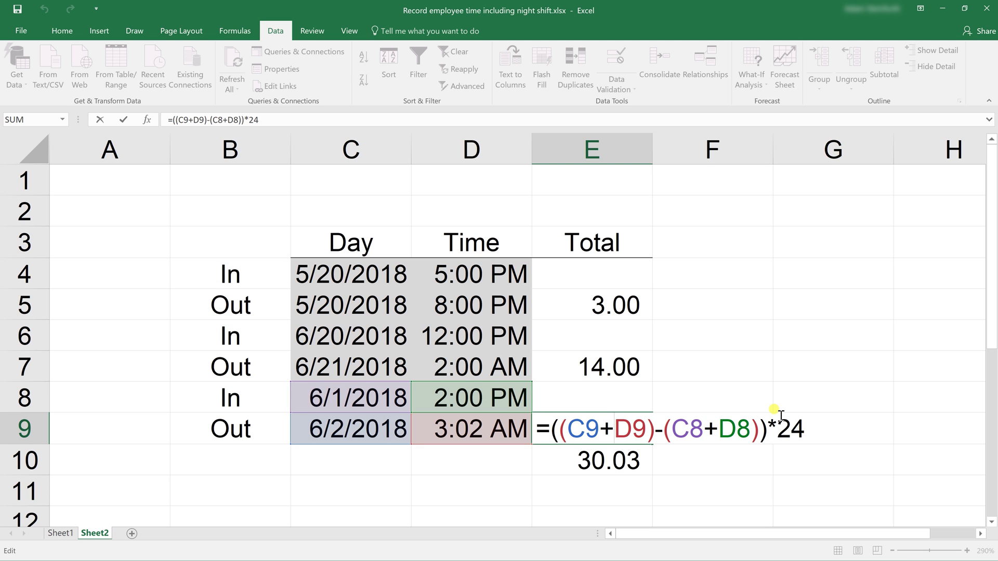
pyautogui.press('Return')
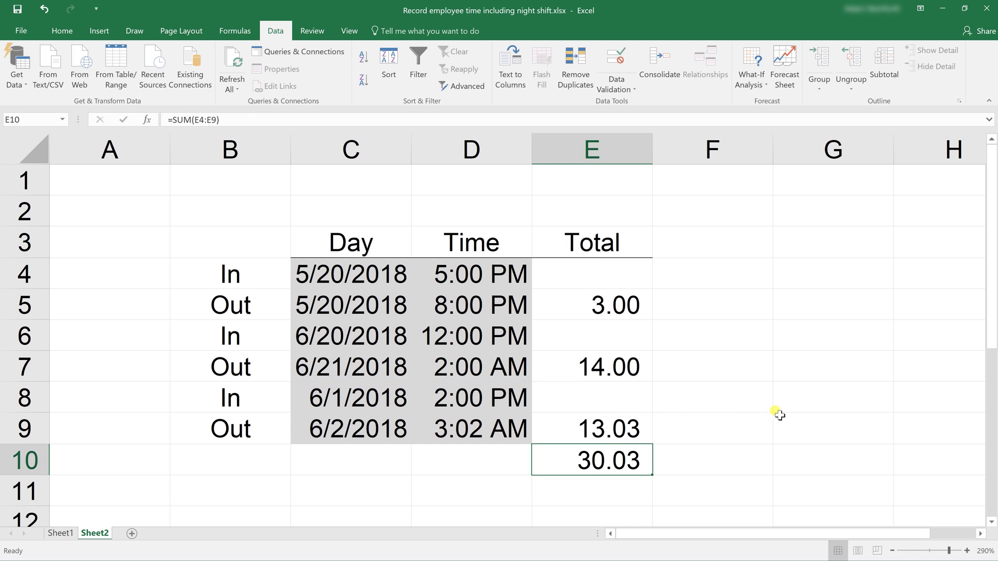
pyautogui.click(600, 425)
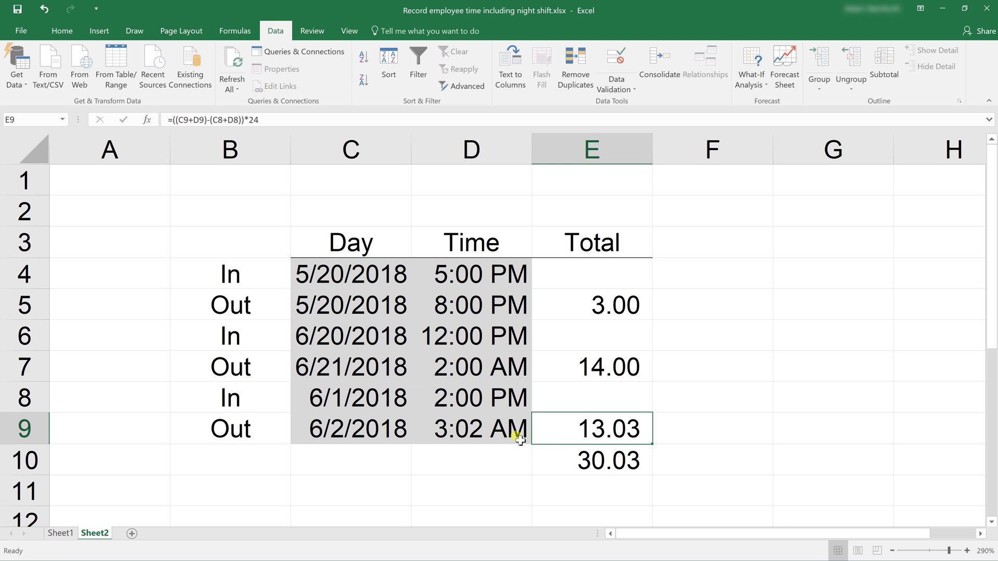
pyautogui.click(541, 453)
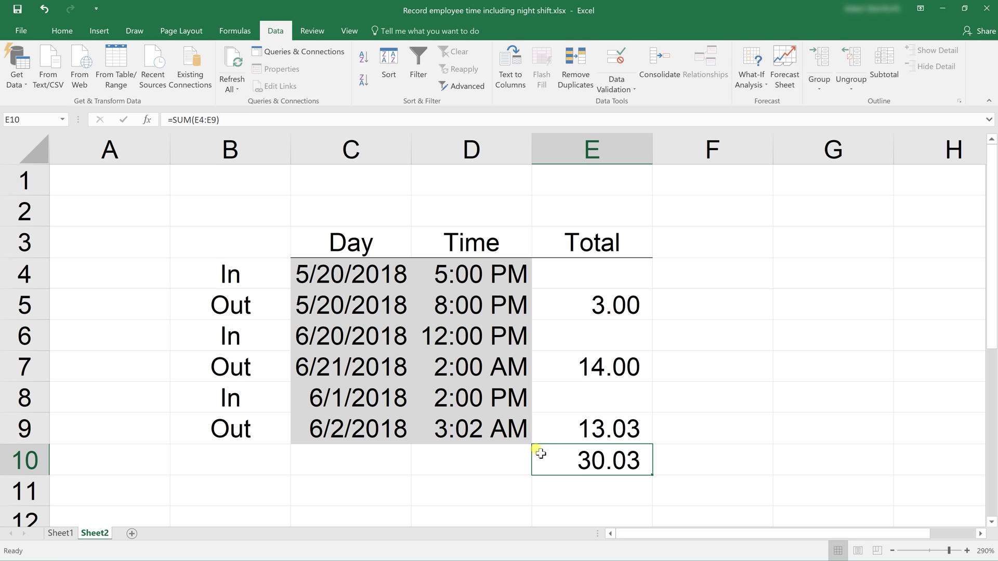
pyautogui.doubleClick(540, 453)
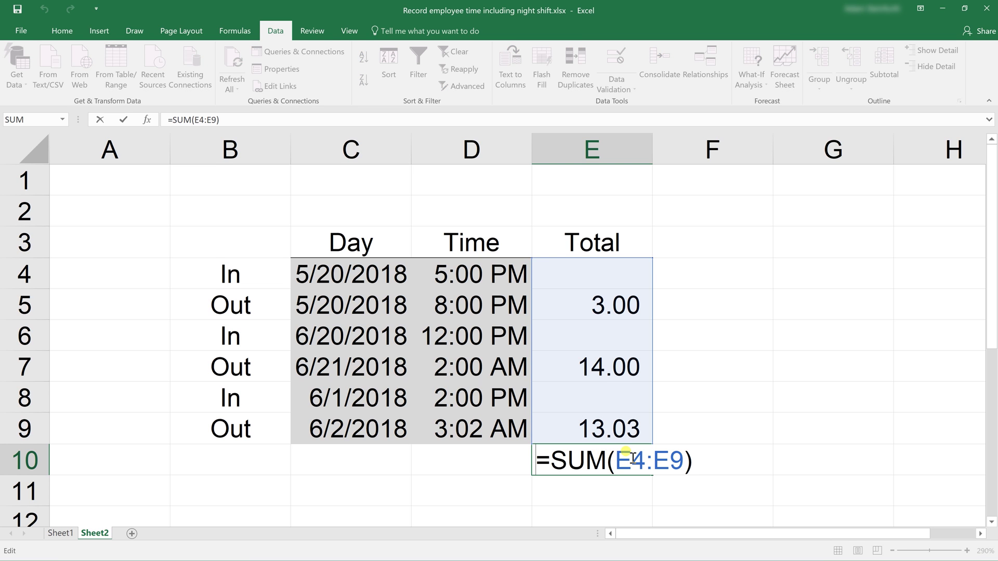
pyautogui.hotkey('ctrl', 'Return')
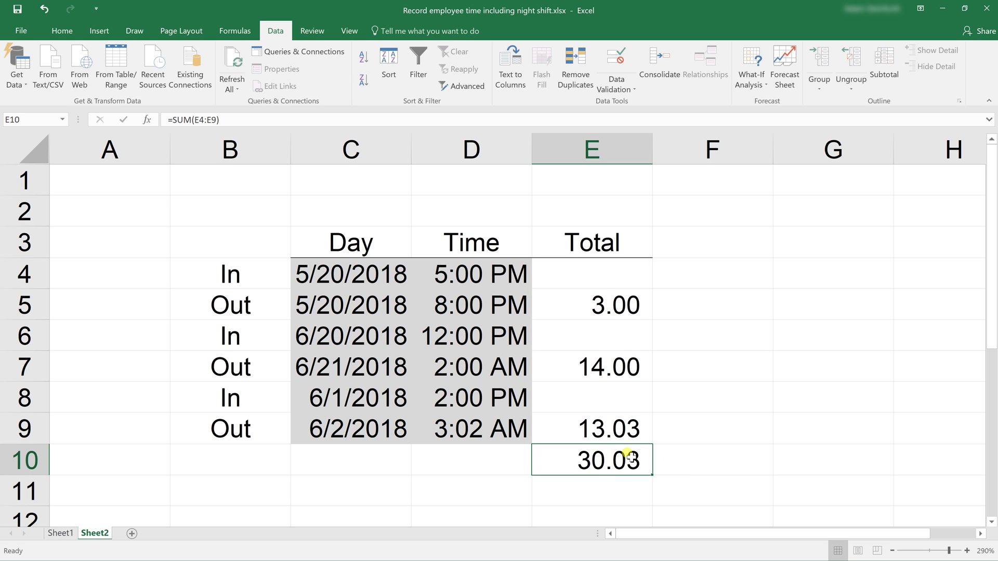
pyautogui.click(690, 464)
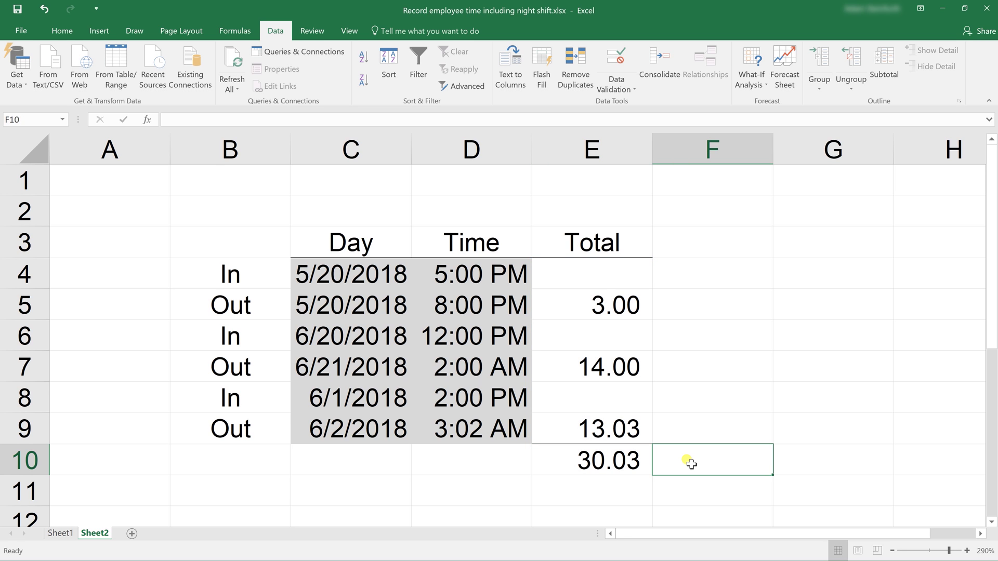